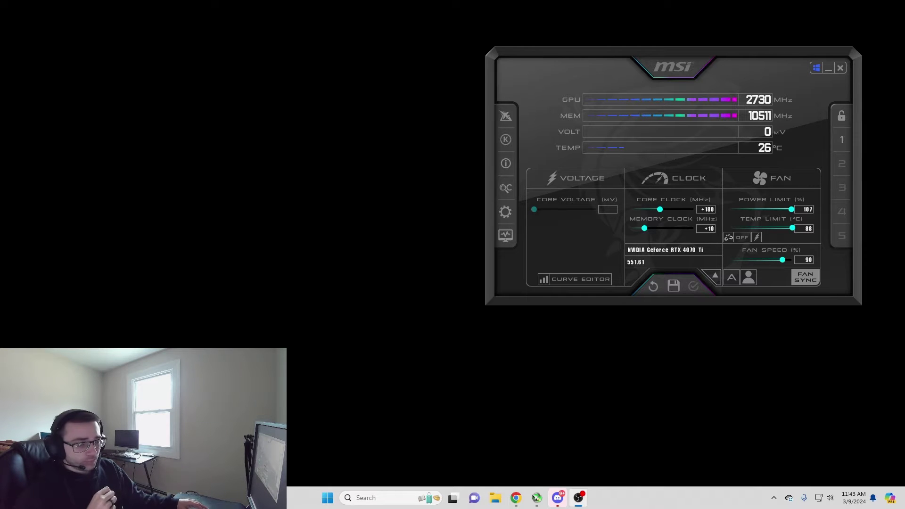
# - Bring up Chrome's window preview from the taskbar to reach the Afterburner download page
pyautogui.moveTo(516, 498)
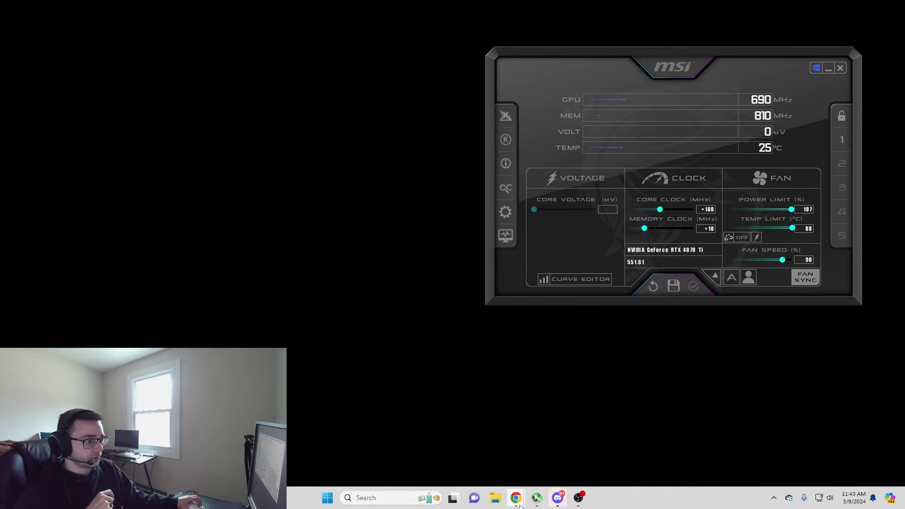
# - Bring Chrome forward and compare the Kombustor homepage with the Afterburner download page, ending on Kombustor
pyautogui.click(565, 460)
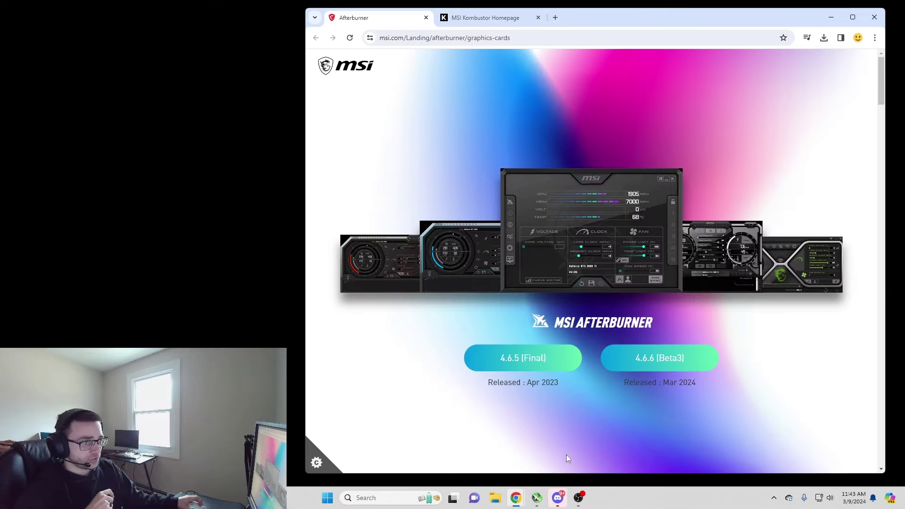
pyautogui.click(487, 18)
pyautogui.click(375, 18)
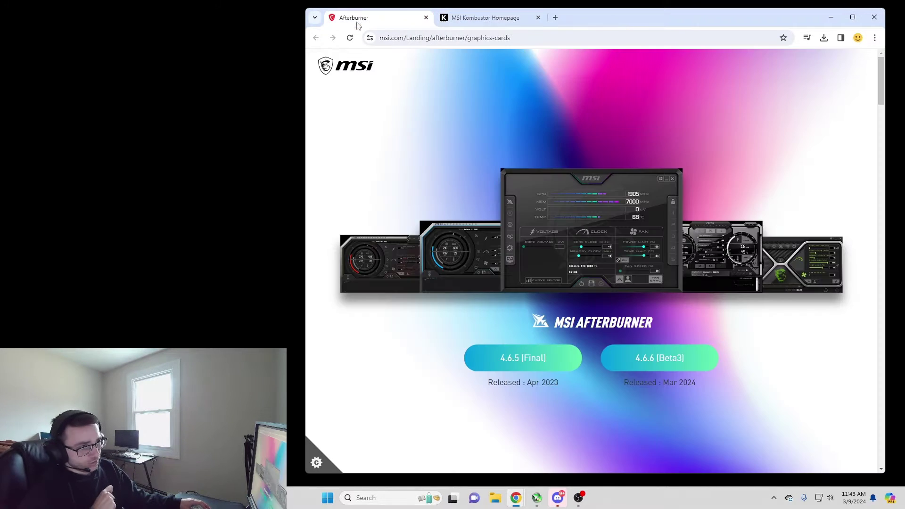
pyautogui.click(478, 19)
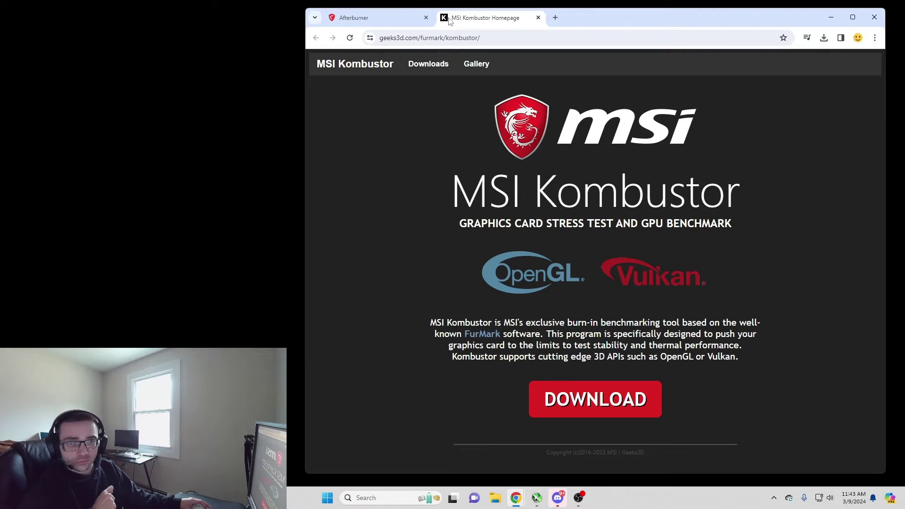
# - Minimize Chrome, shift Afterburner up-left, and move the Kombustor launcher to the upper left
pyautogui.click(836, 21)
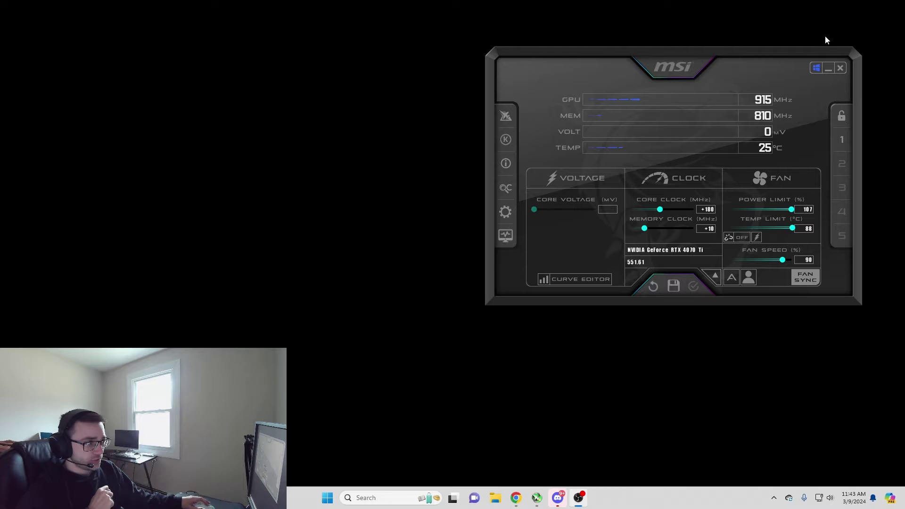
pyautogui.moveTo(651, 58); pyautogui.dragTo(624, 73)
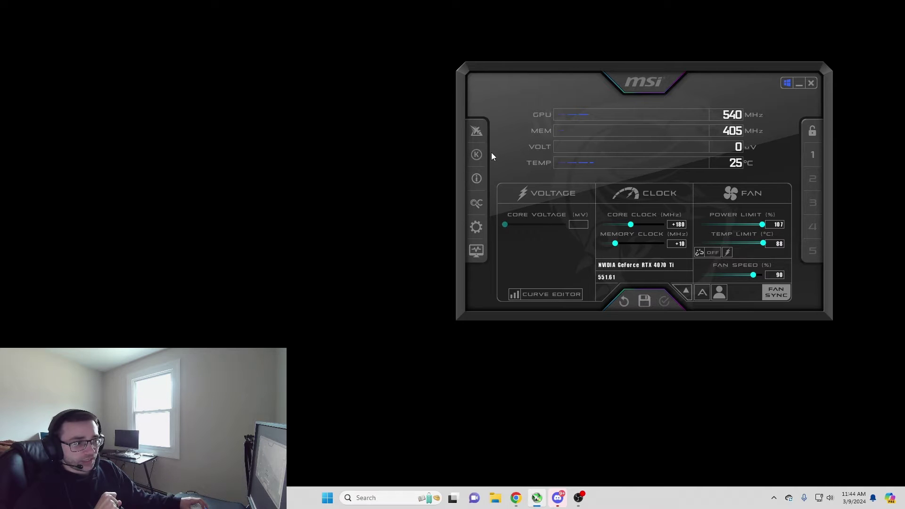
pyautogui.moveTo(405, 114); pyautogui.dragTo(229, 53)
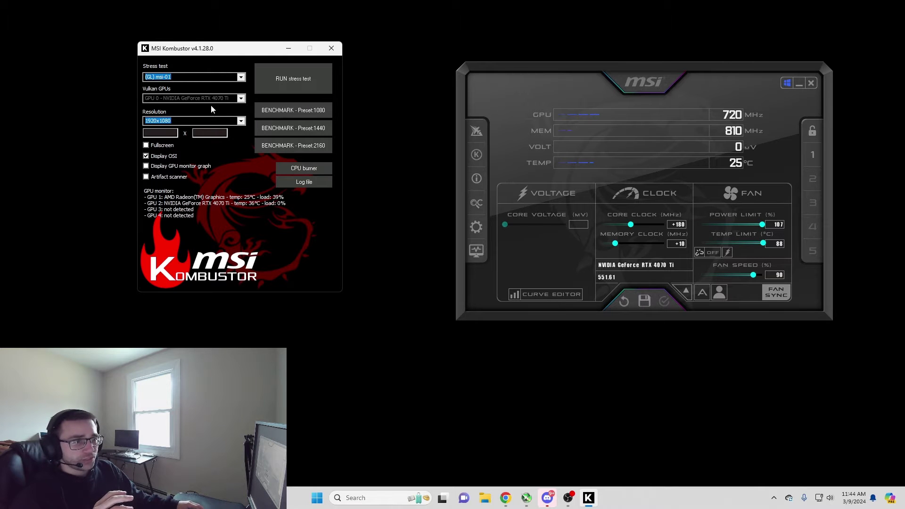
# - Start the msi-01 stress test at 1920x1080 resolution
pyautogui.click(240, 121)
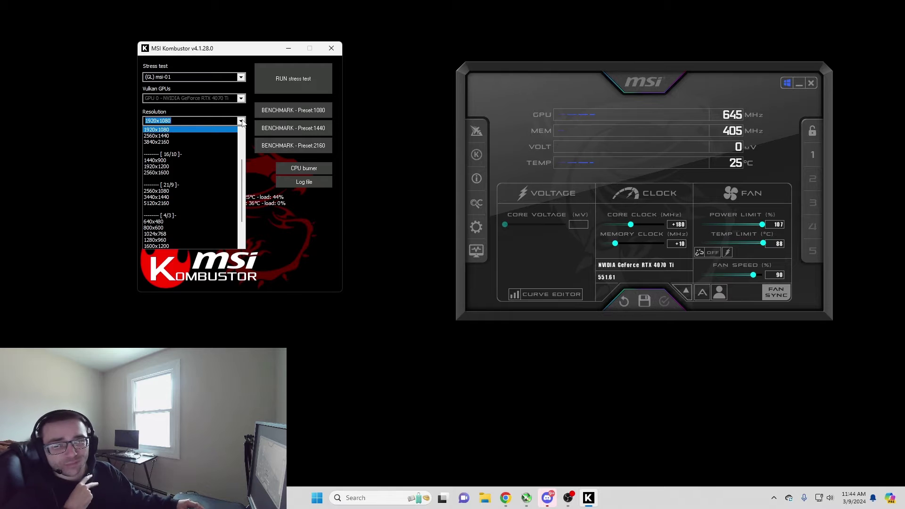
pyautogui.click(175, 131)
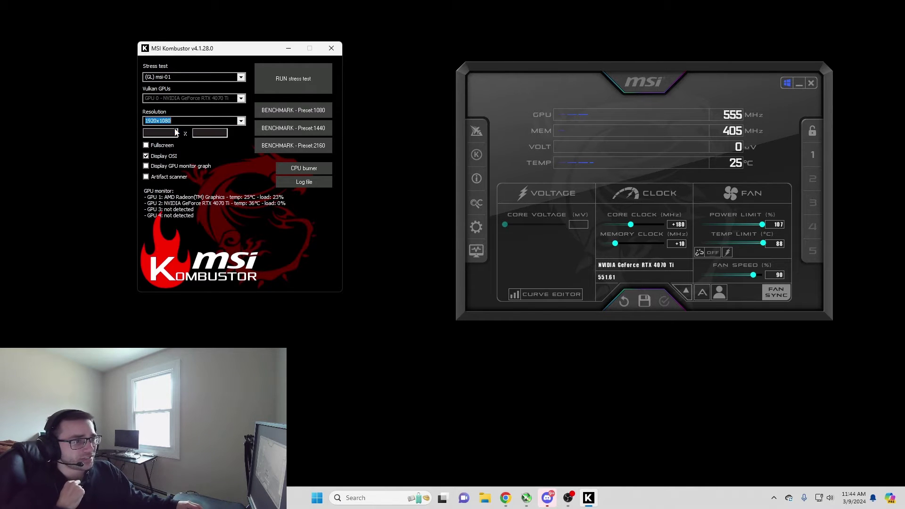
pyautogui.click(305, 88)
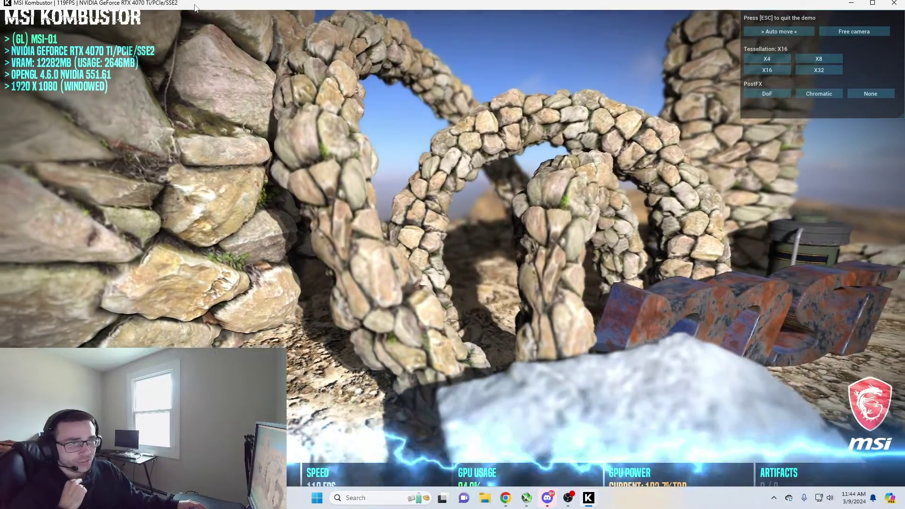
# - Shrink the stress test window to the top-left and place Afterburner beside it
pyautogui.moveTo(195, 7); pyautogui.dragTo(207, 23)
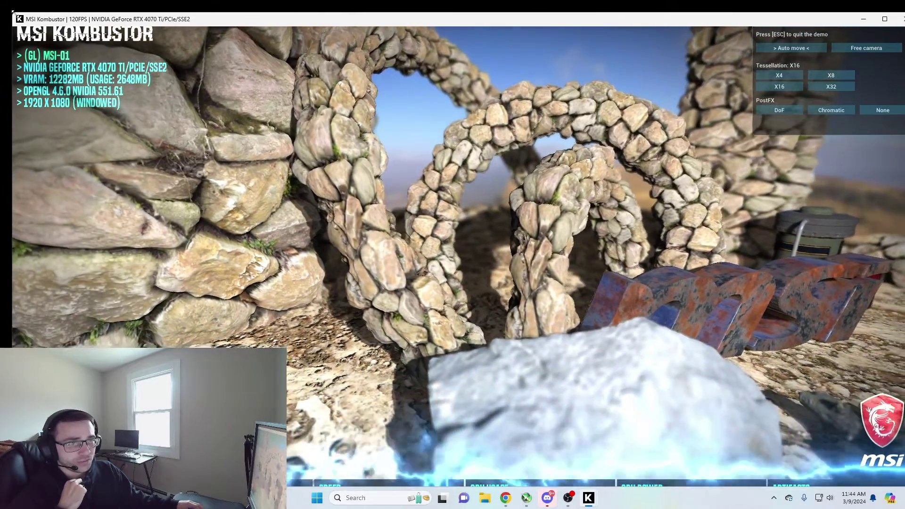
pyautogui.moveTo(13, 11); pyautogui.dragTo(242, 136)
pyautogui.moveTo(471, 141); pyautogui.dragTo(248, 13)
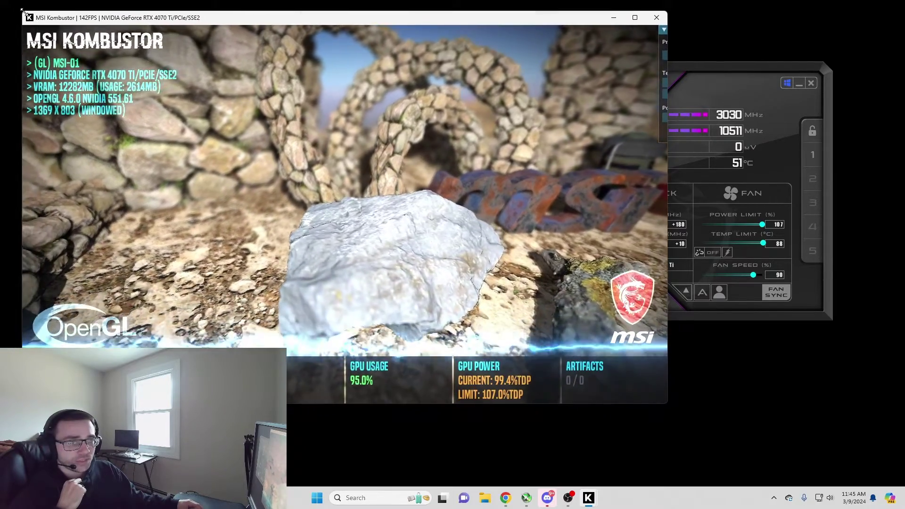
pyautogui.moveTo(15, 3); pyautogui.dragTo(191, 85)
pyautogui.moveTo(395, 96); pyautogui.dragTo(220, 26)
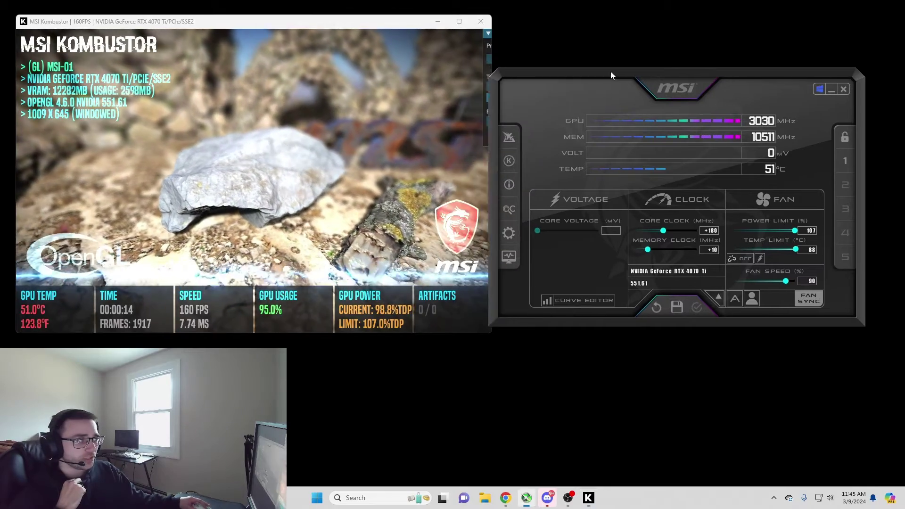
pyautogui.moveTo(610, 71); pyautogui.dragTo(625, 68)
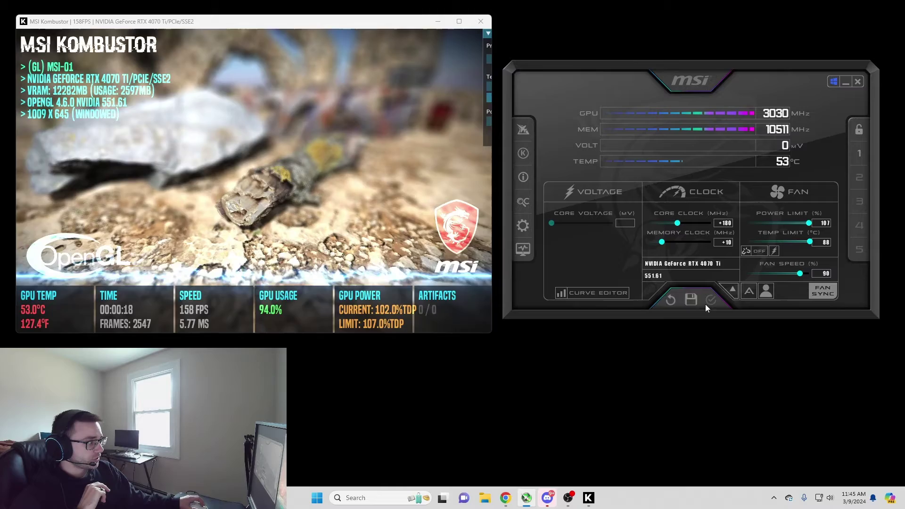
# - Reset overclocks to stock and keep GPU2 NVIDIA RTX 4070 Ti as master GPU in Settings
pyautogui.click(669, 302)
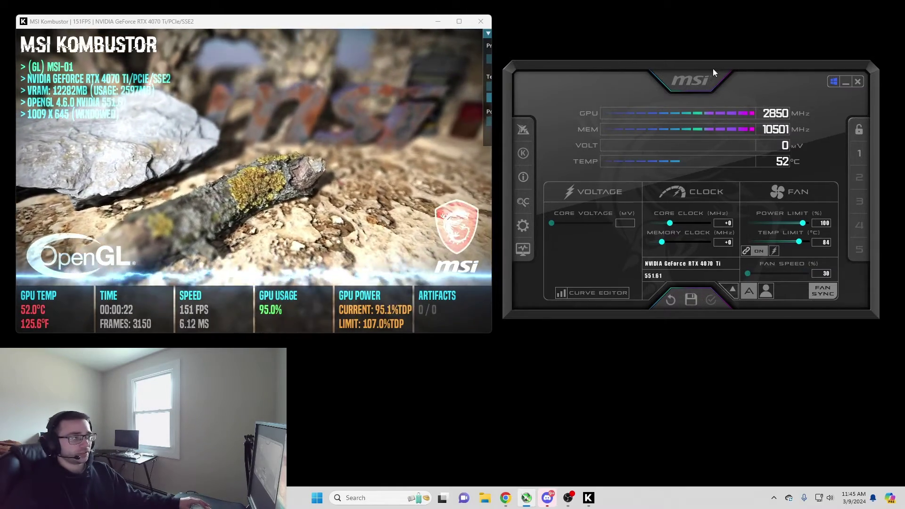
pyautogui.moveTo(713, 69)
pyautogui.mouseDown()
pyautogui.moveTo(710, 101)
pyautogui.moveTo(699, 64)
pyautogui.moveTo(709, 67)
pyautogui.mouseUp()
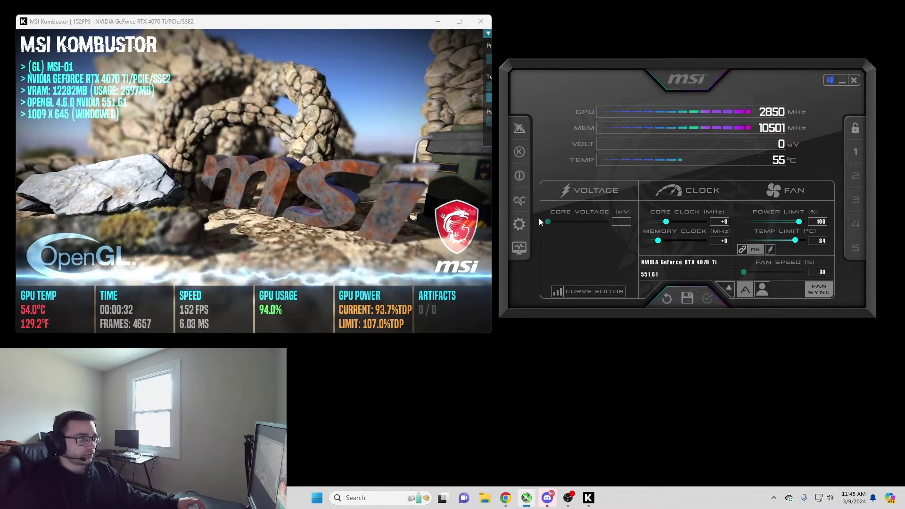
pyautogui.click(519, 224)
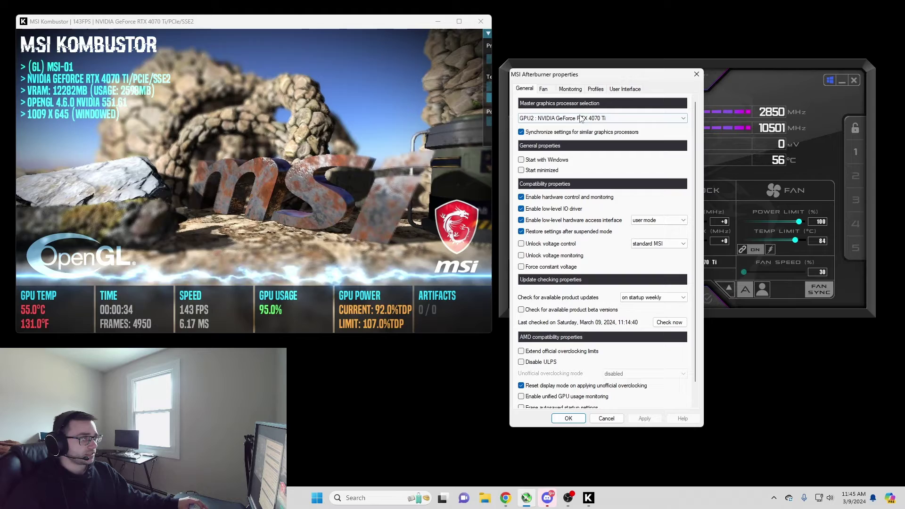
pyautogui.click(580, 118)
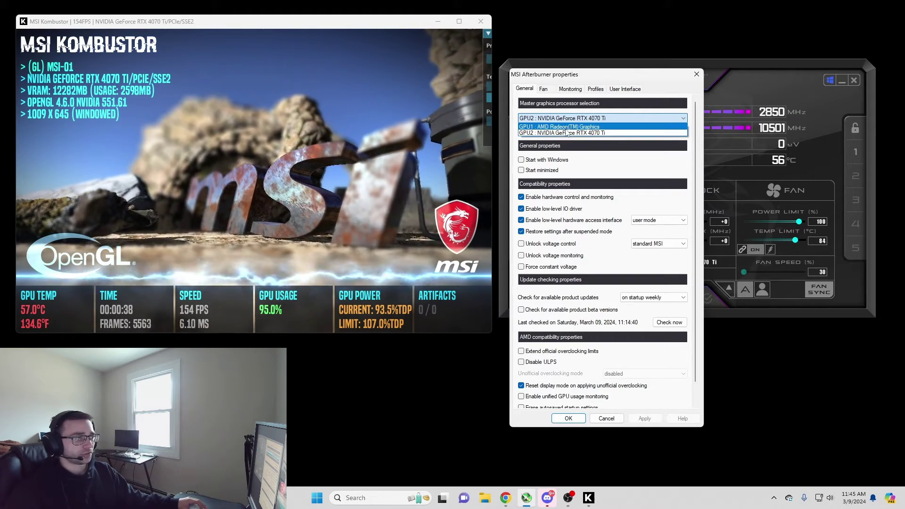
pyautogui.click(571, 133)
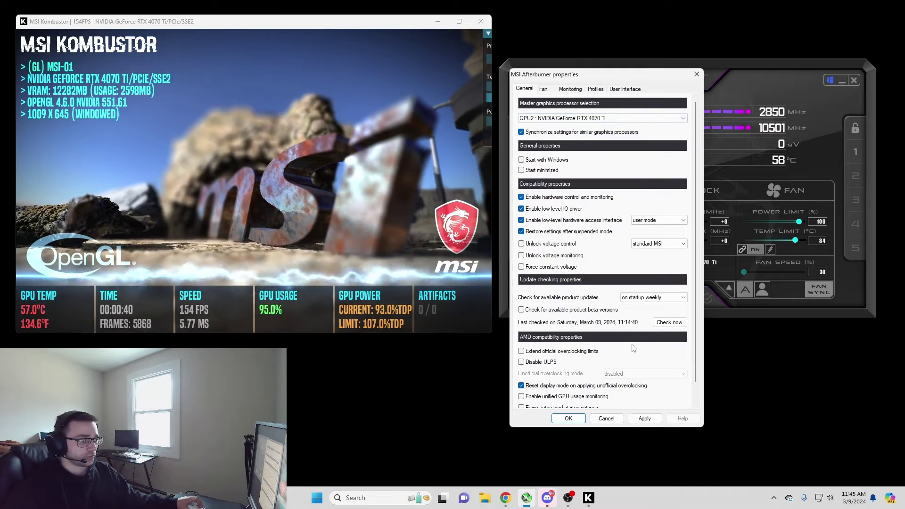
pyautogui.click(568, 419)
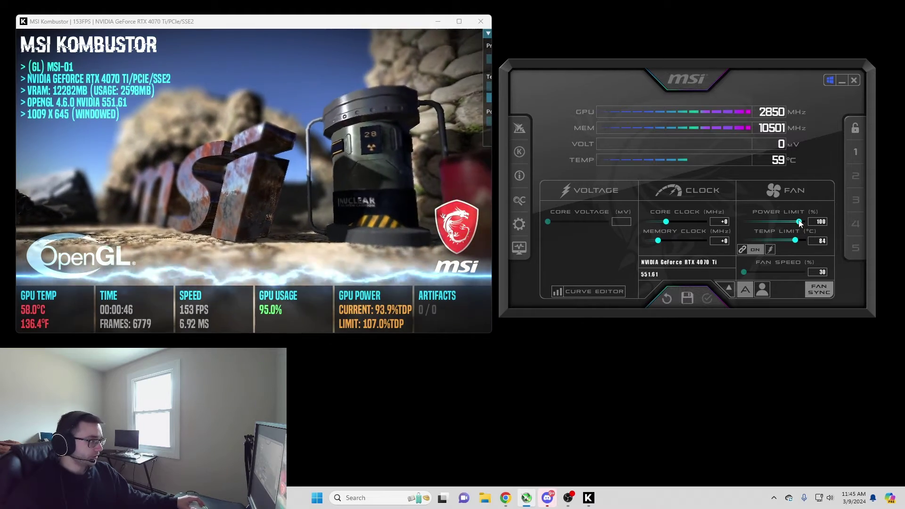
# - Raise the power limit to 107% (temp limit 88 °C) and apply it
pyautogui.moveTo(799, 221); pyautogui.dragTo(805, 221)
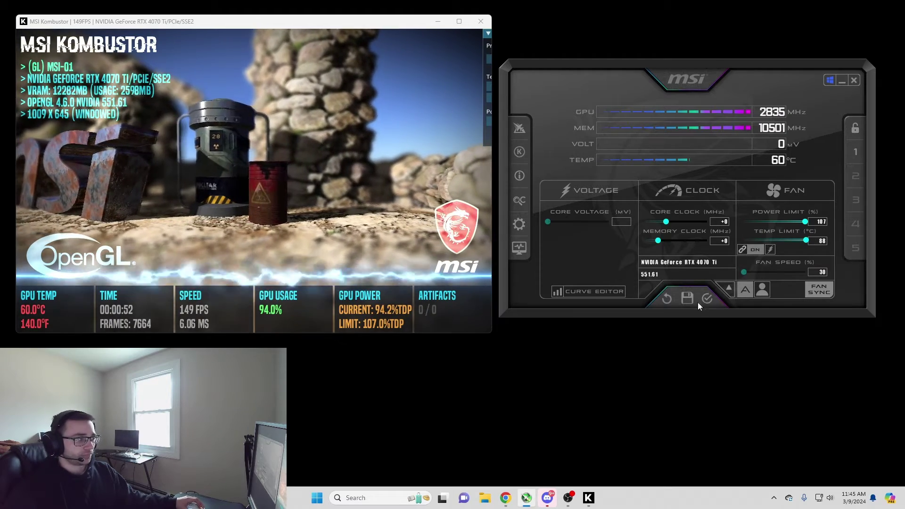
pyautogui.click(708, 299)
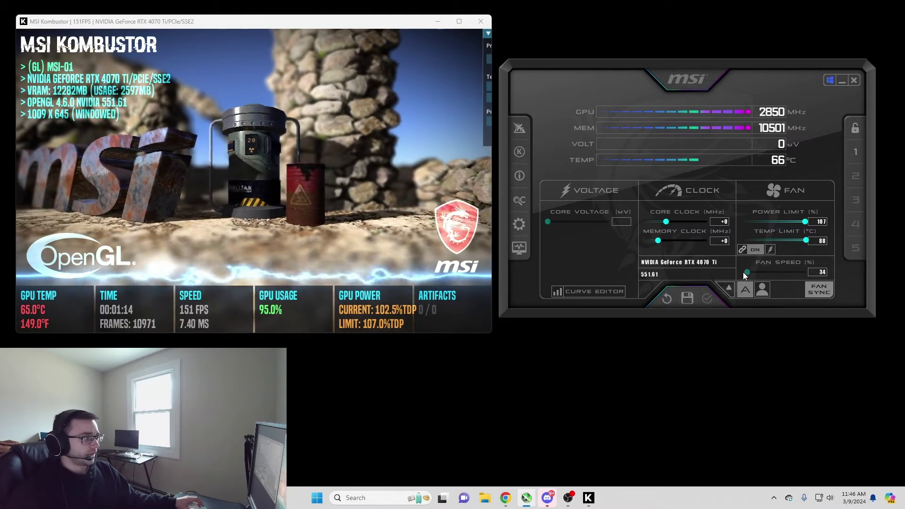
# - Switch fan control to manual, set the fan speed to 90%, and apply
pyautogui.click(749, 272)
pyautogui.moveTo(750, 275); pyautogui.dragTo(795, 275)
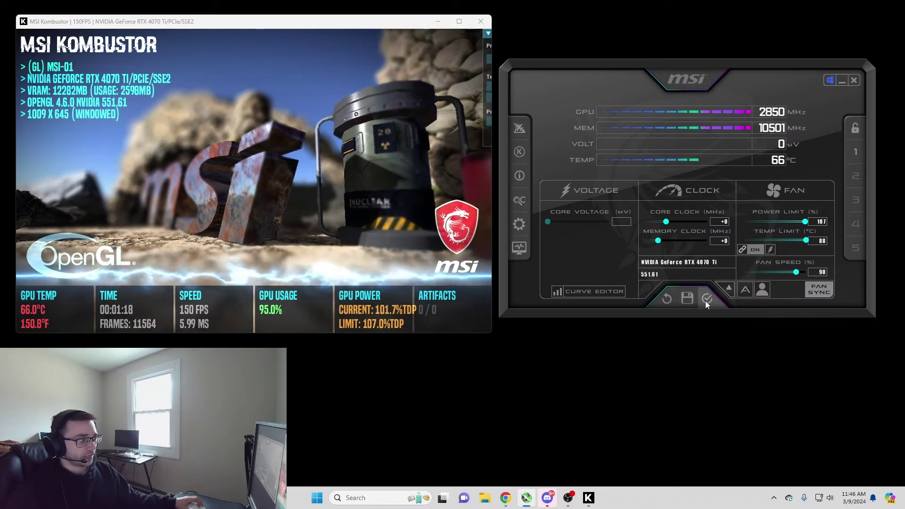
pyautogui.click(705, 300)
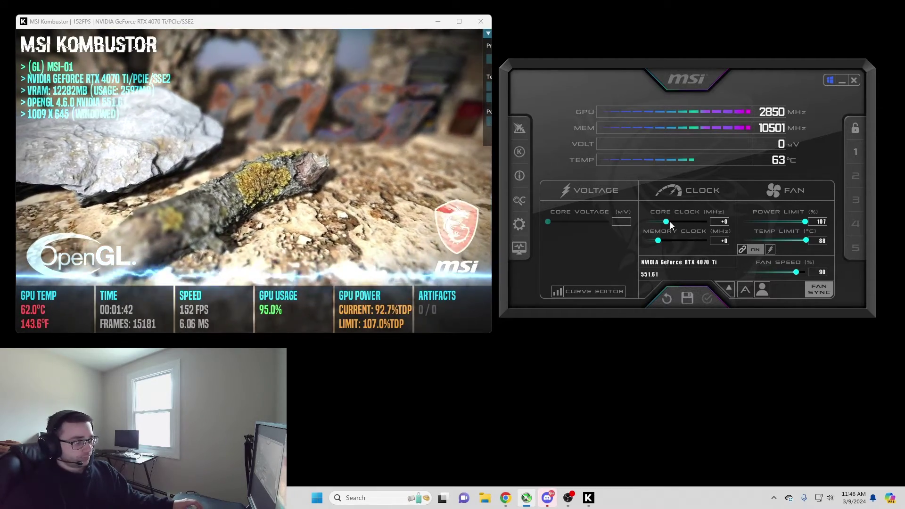
# - Set a +20 MHz core clock offset and apply it
pyautogui.click(724, 224)
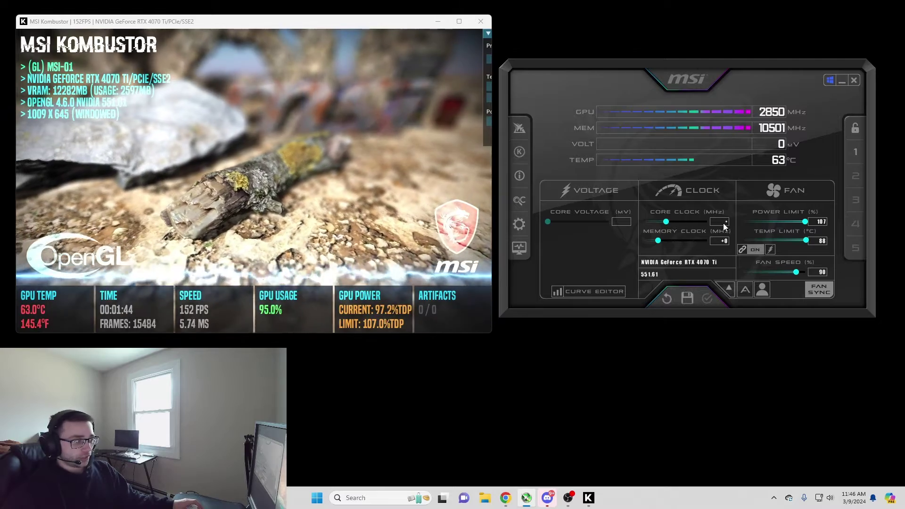
pyautogui.write('20')
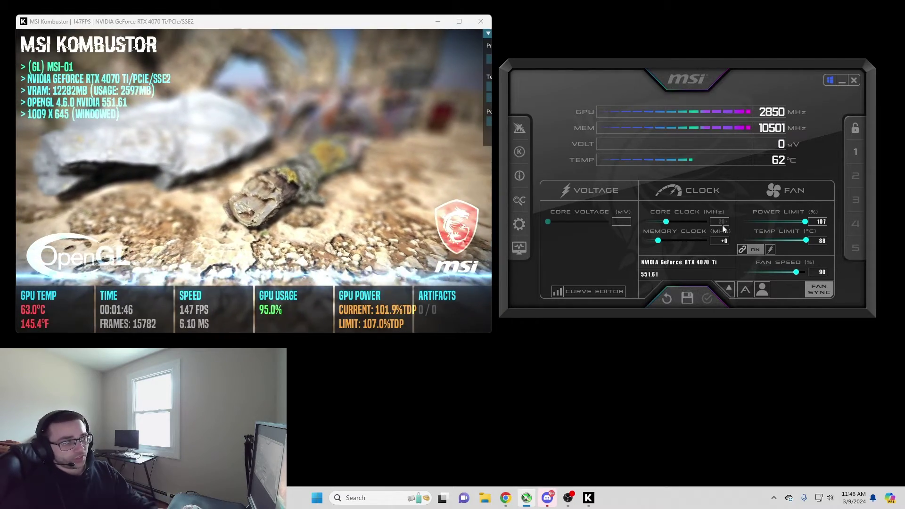
pyautogui.press('Return')
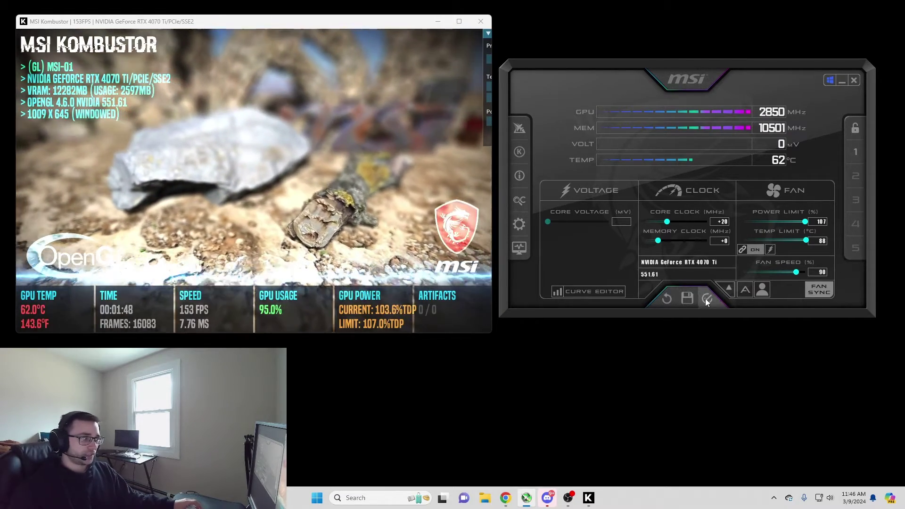
pyautogui.click(707, 299)
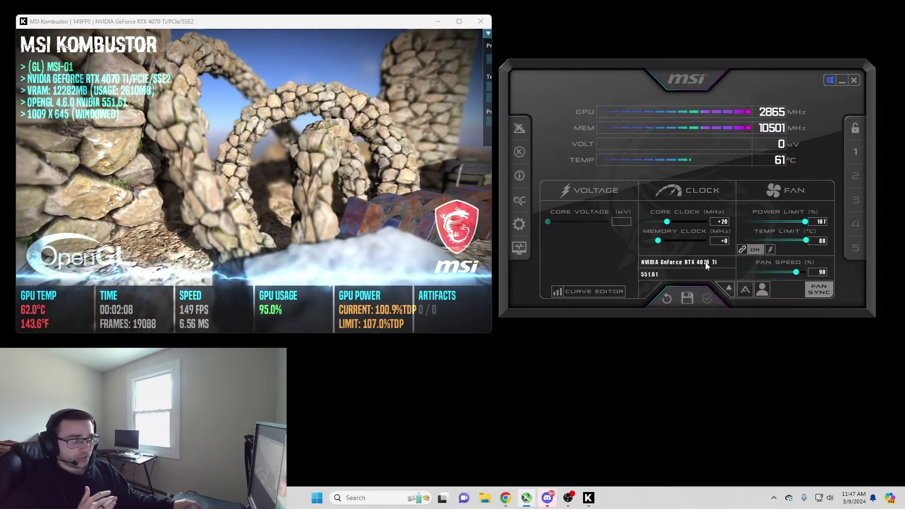
# - Increase the core clock offset to +40 MHz and apply it
pyautogui.click(719, 222)
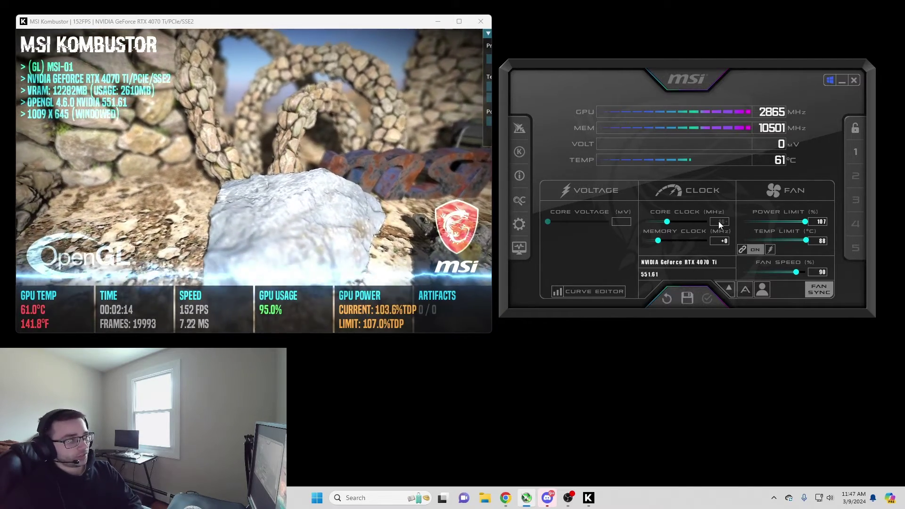
pyautogui.write('40')
pyautogui.press('Return')
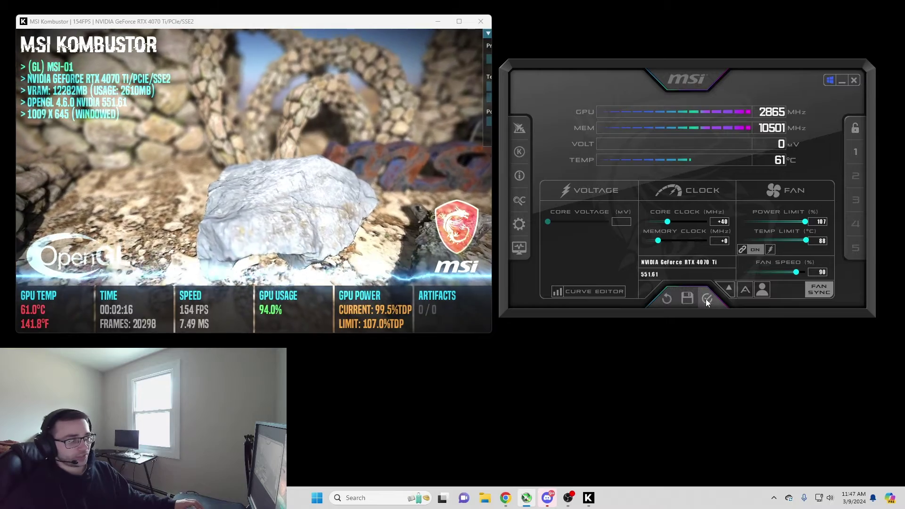
pyautogui.click(706, 299)
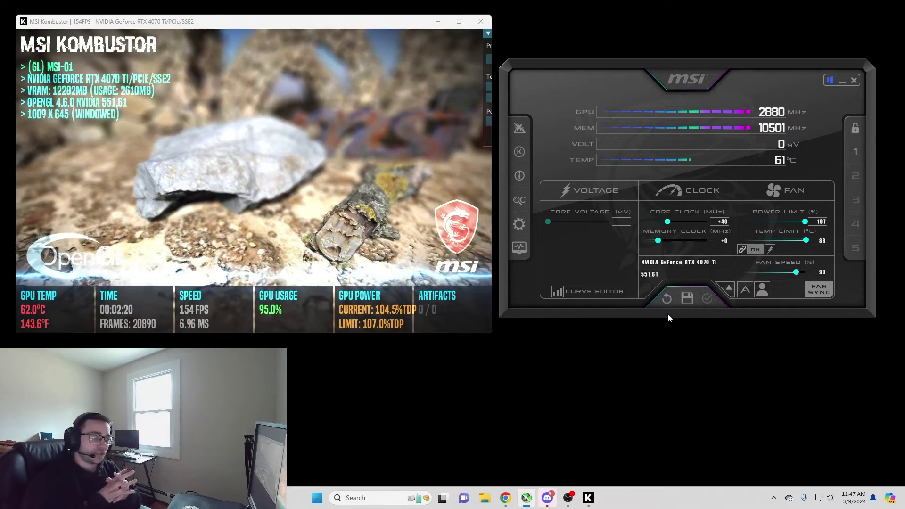
# - Enter a +180 MHz core clock offset and apply it
pyautogui.click(721, 225)
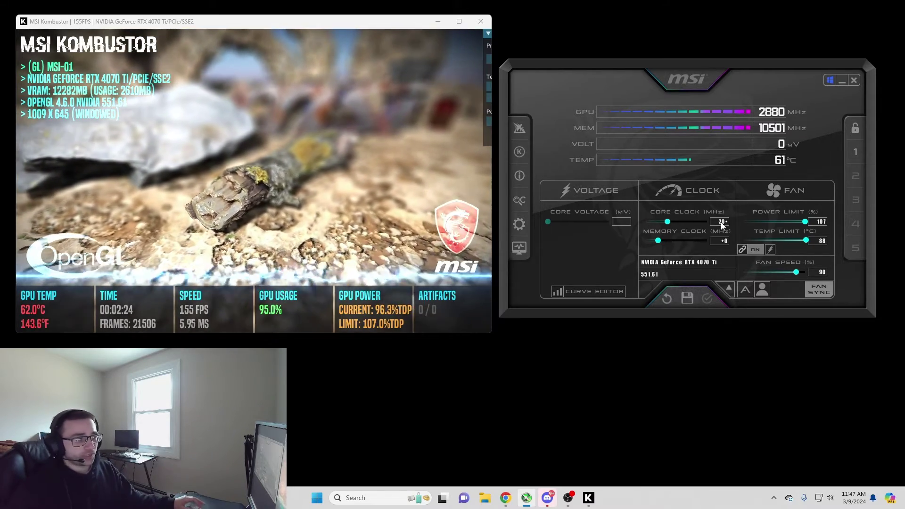
pyautogui.moveTo(718, 225); pyautogui.dragTo(720, 231)
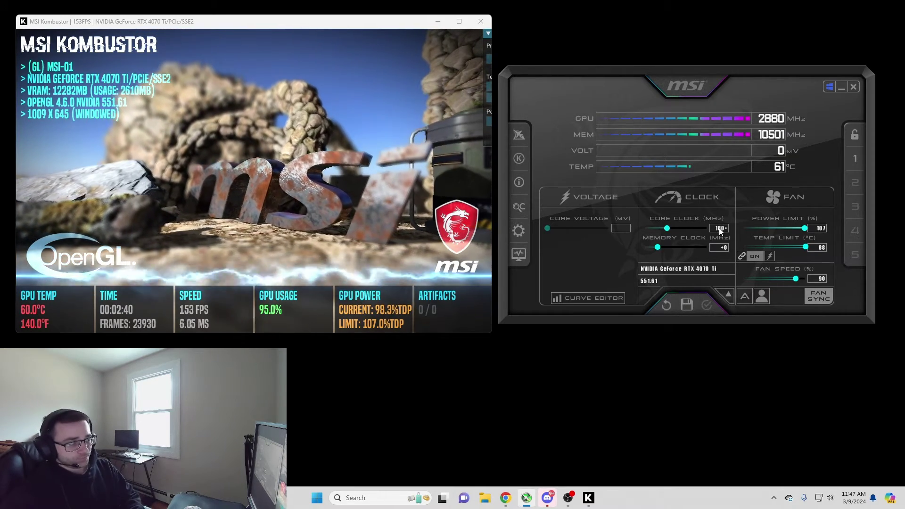
pyautogui.click(706, 307)
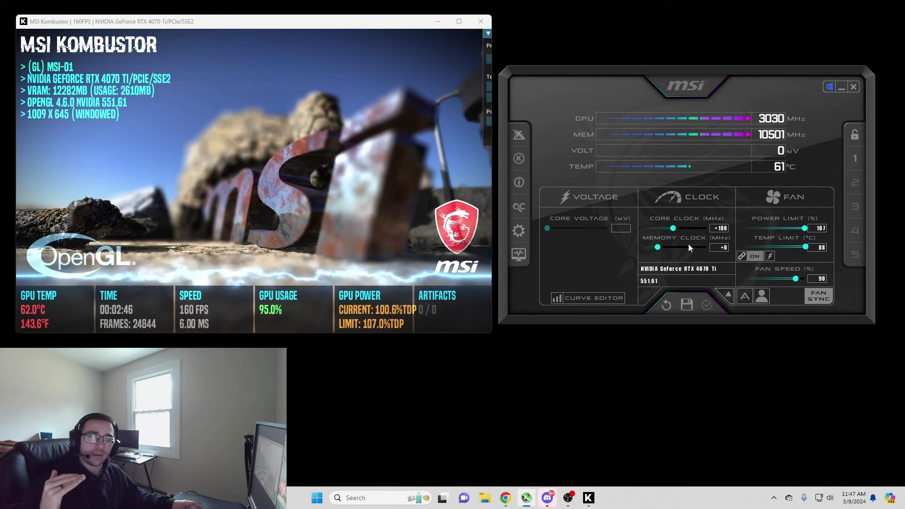
pyautogui.moveTo(682, 248)
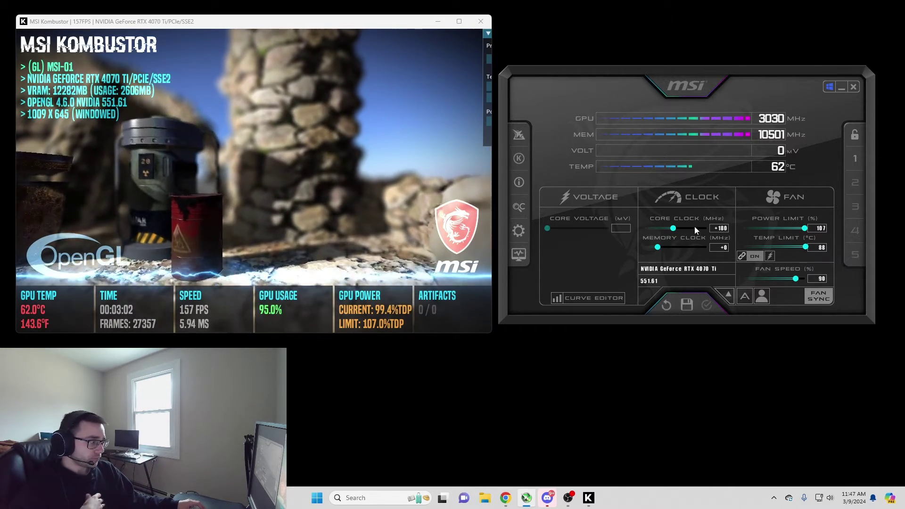
# - Enter 160 in the Core Clock box and apply, settling the GPU near 2985–3000 MHz
pyautogui.click(723, 230)
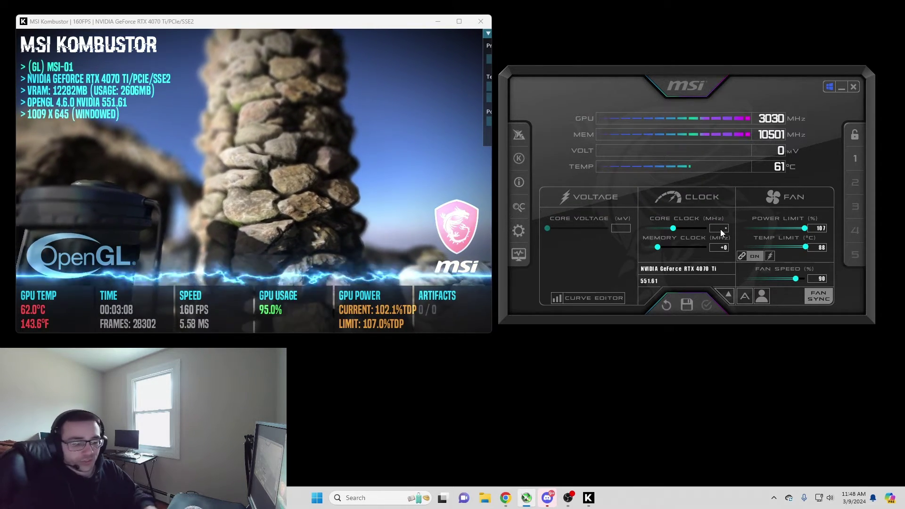
pyautogui.write('160')
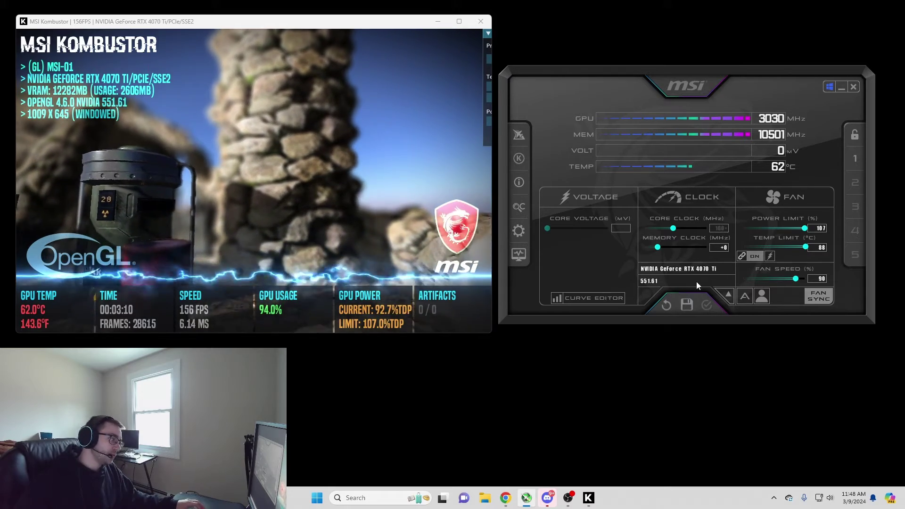
pyautogui.press('Return')
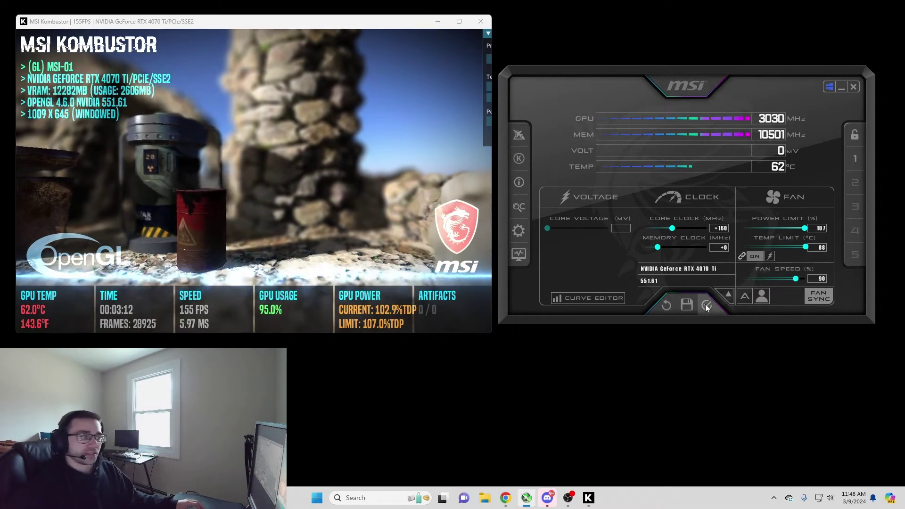
pyautogui.click(706, 305)
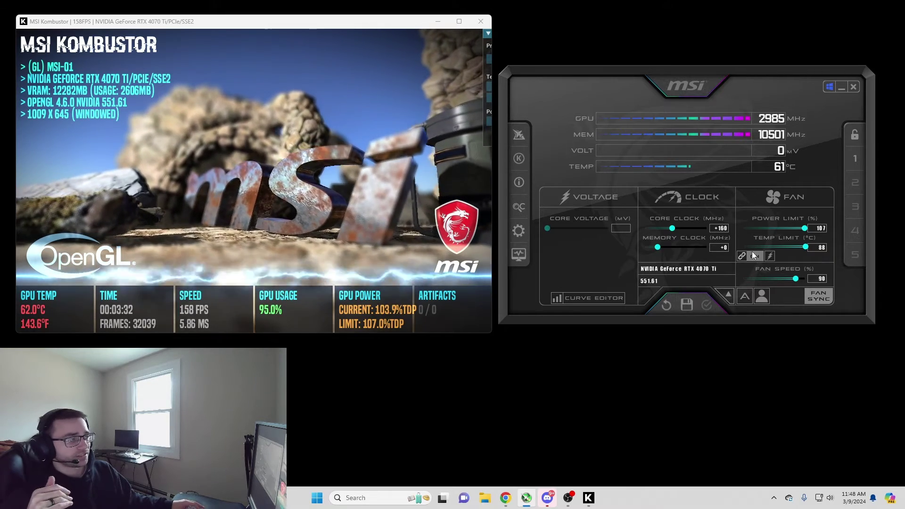
# - Enter a +10 MHz memory clock offset, bringing the memory clock to 10511 MHz
pyautogui.click(720, 249)
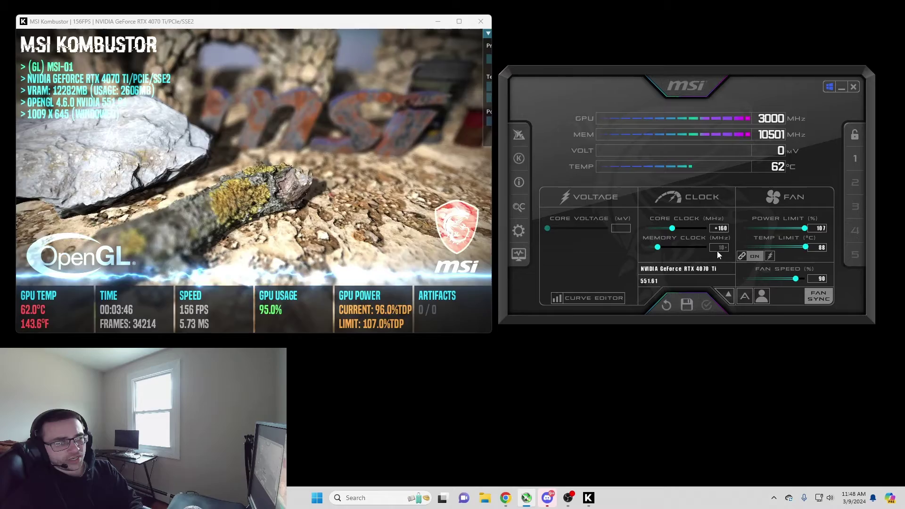
pyautogui.write('10')
pyautogui.press('Return')
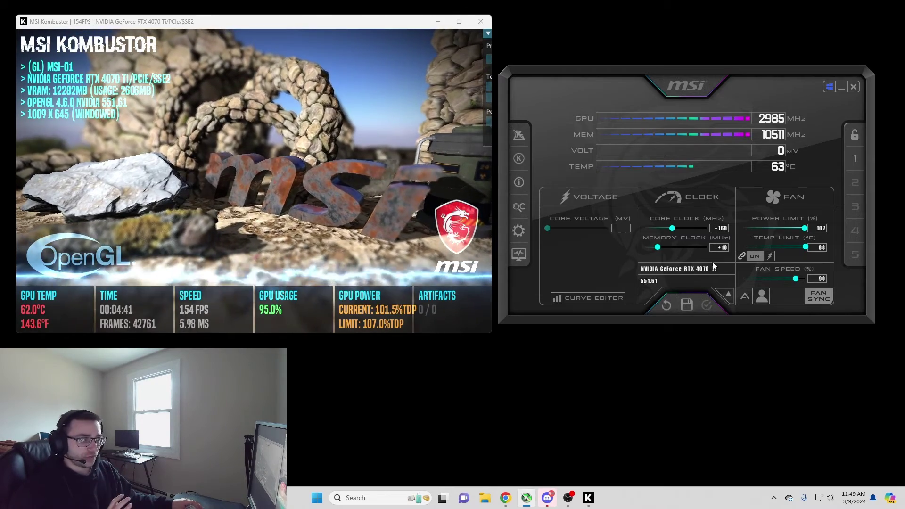
# - Apply the +160 core, +10 memory and 90% fan overclock, then save it to profile 1
pyautogui.click(706, 303)
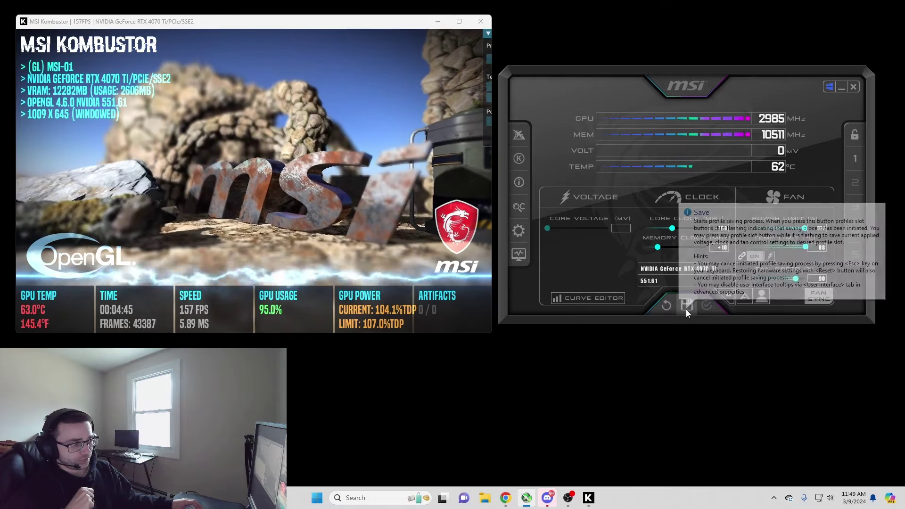
pyautogui.click(855, 160)
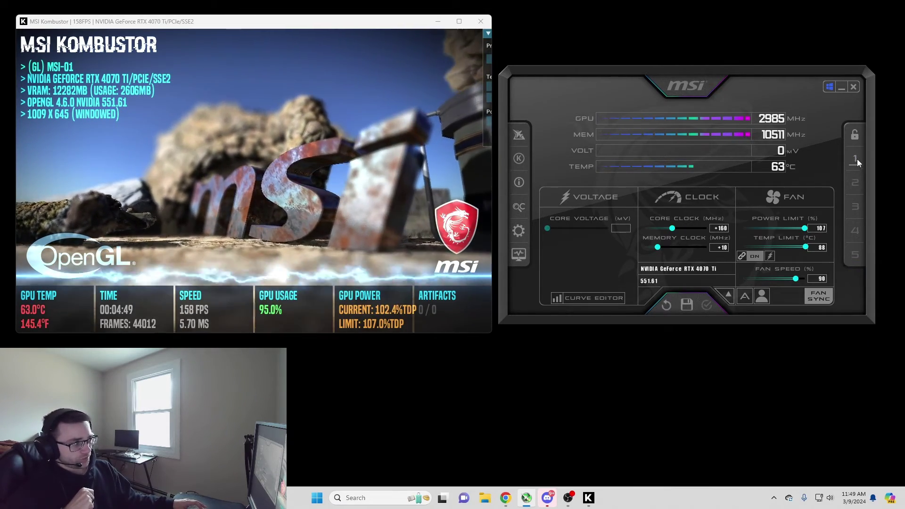